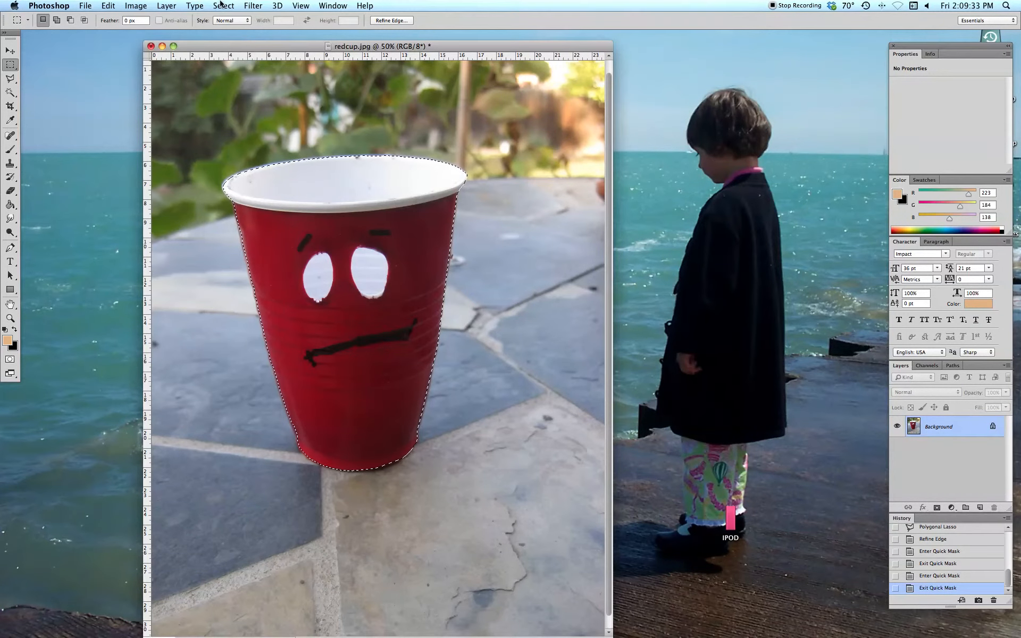
Enter Quick Mask mode for the cup selection and set the mask color to indicate selected areas.
left_click(223, 5)
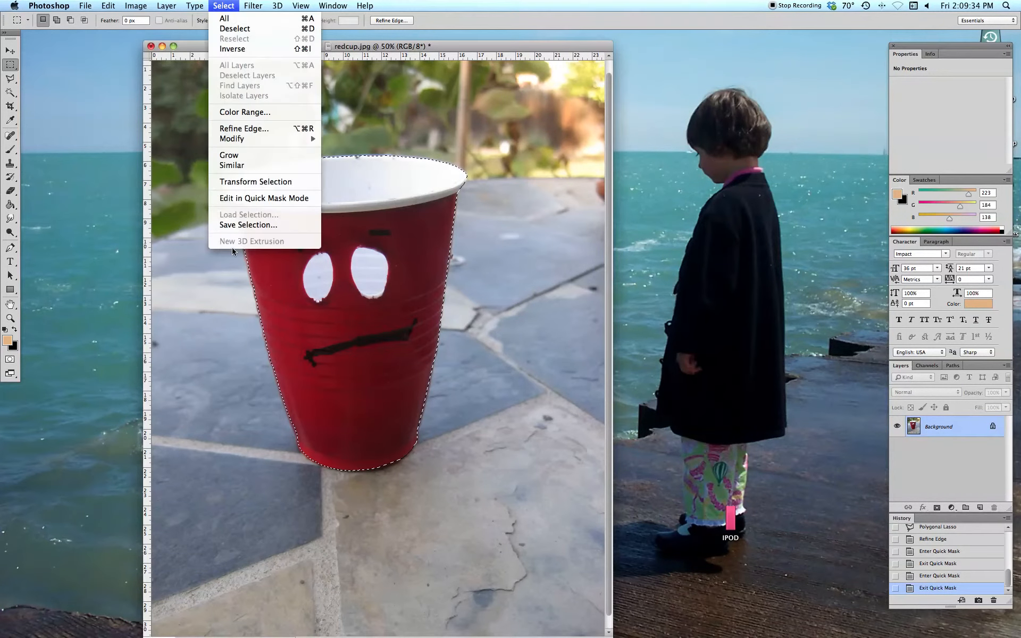
left_click(264, 199)
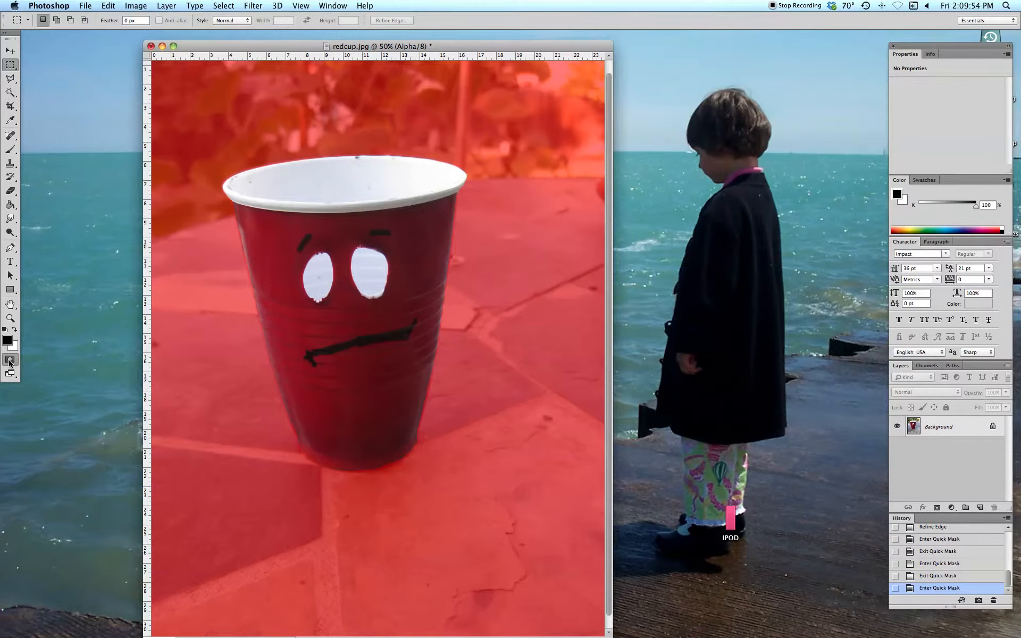
double_click(9, 360)
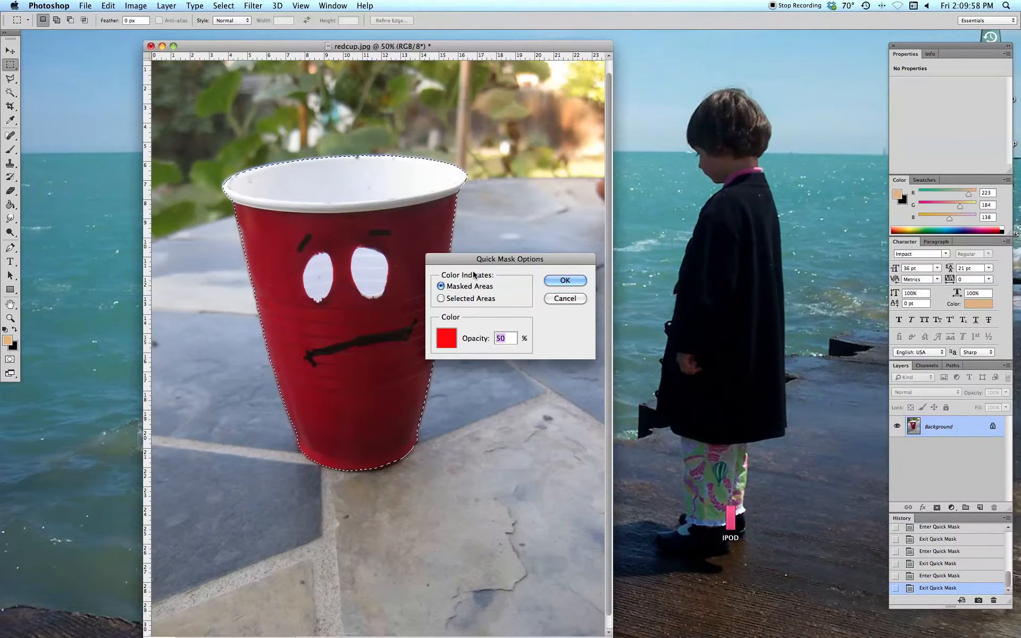
left_click(441, 299)
left_click(558, 282)
left_click(9, 361)
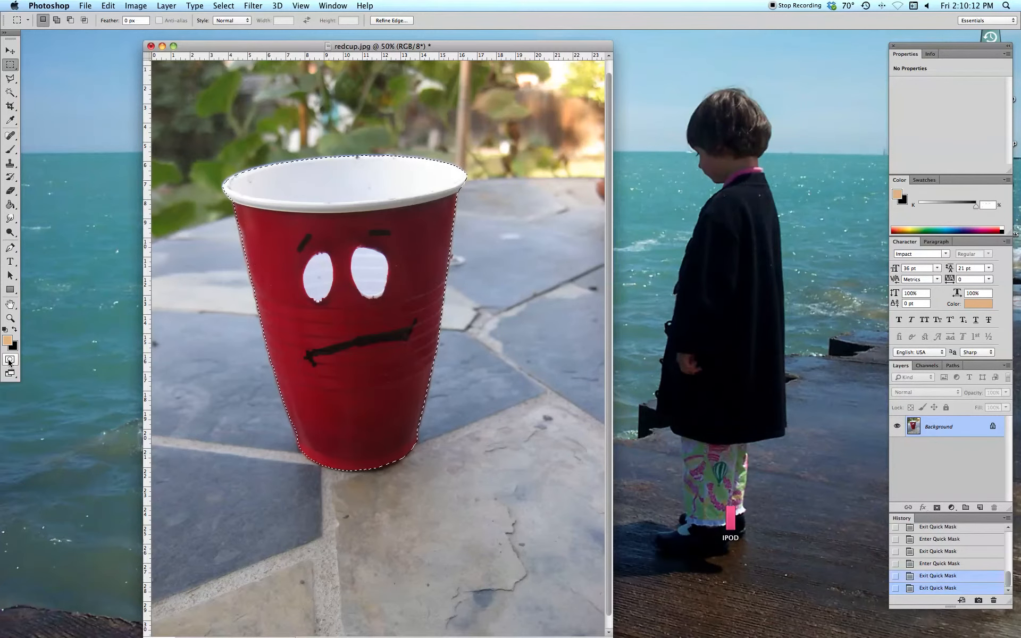
left_click(9, 362)
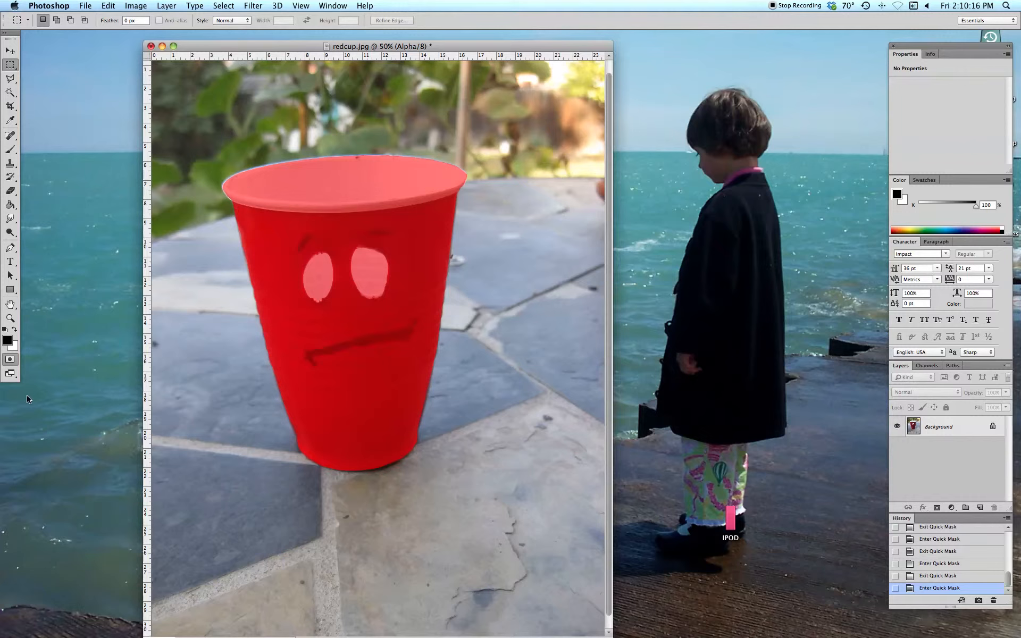
Set the Quick Mask color to indicate masked areas.
double_click(9, 360)
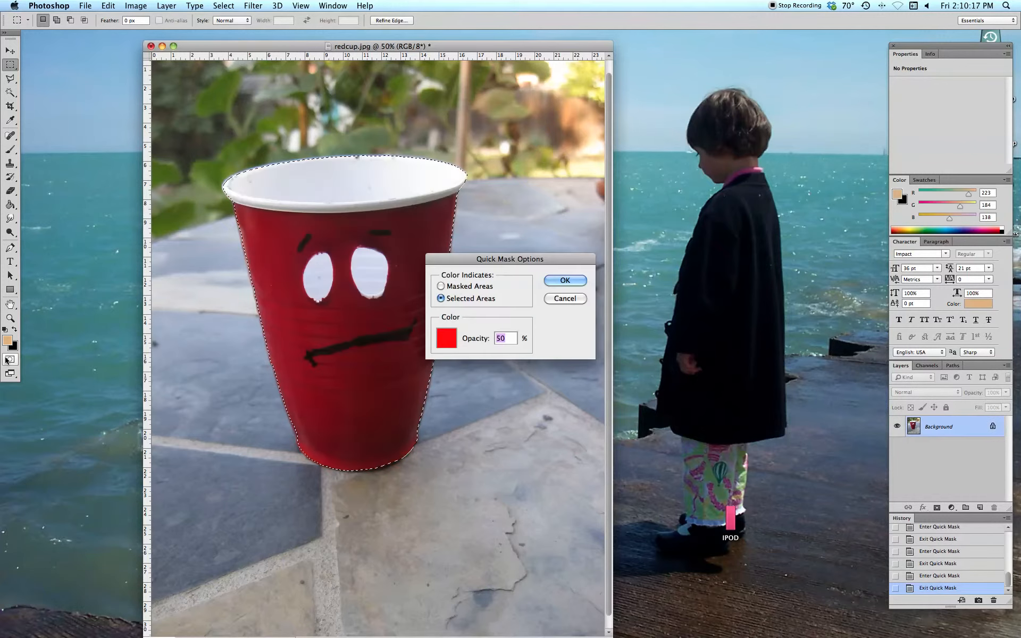
left_click(443, 286)
left_click(574, 280)
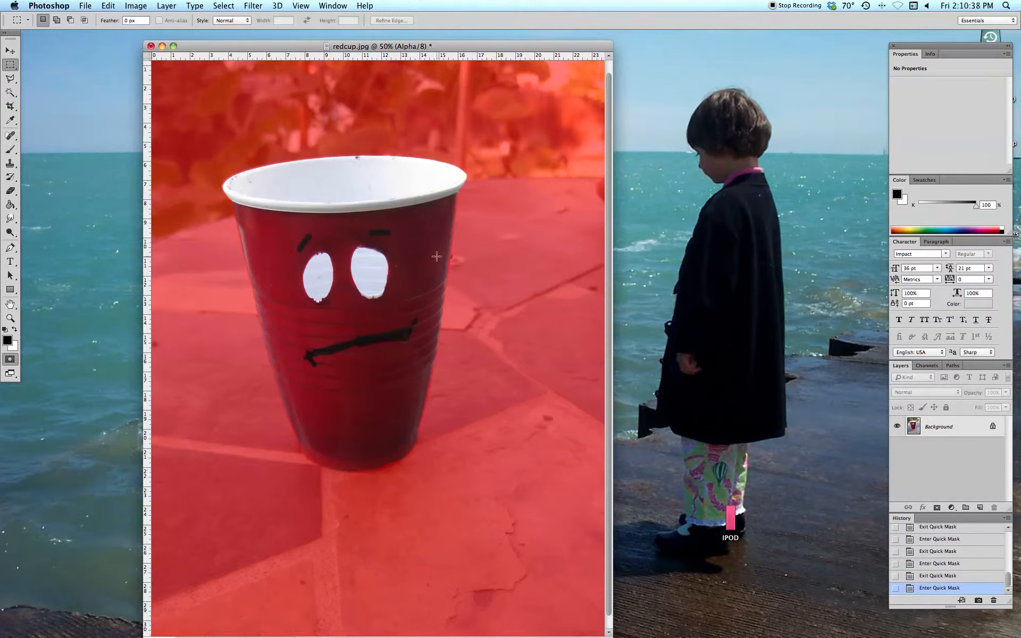
Change the Quick Mask color to bright green (5aff00) and display the cup selection as a quick mask.
double_click(10, 362)
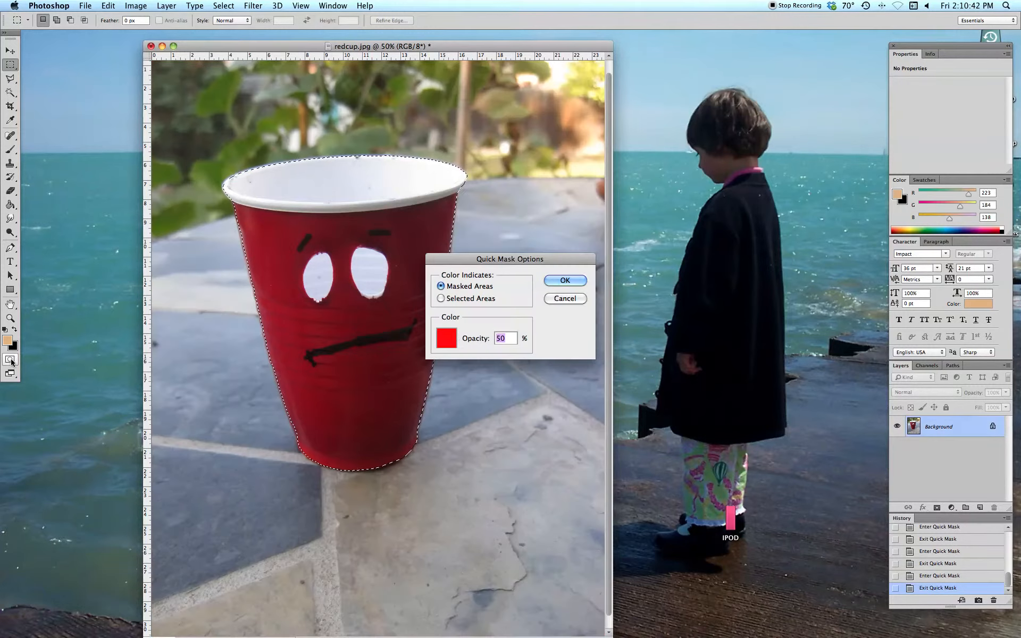
left_click(449, 340)
left_click(481, 443)
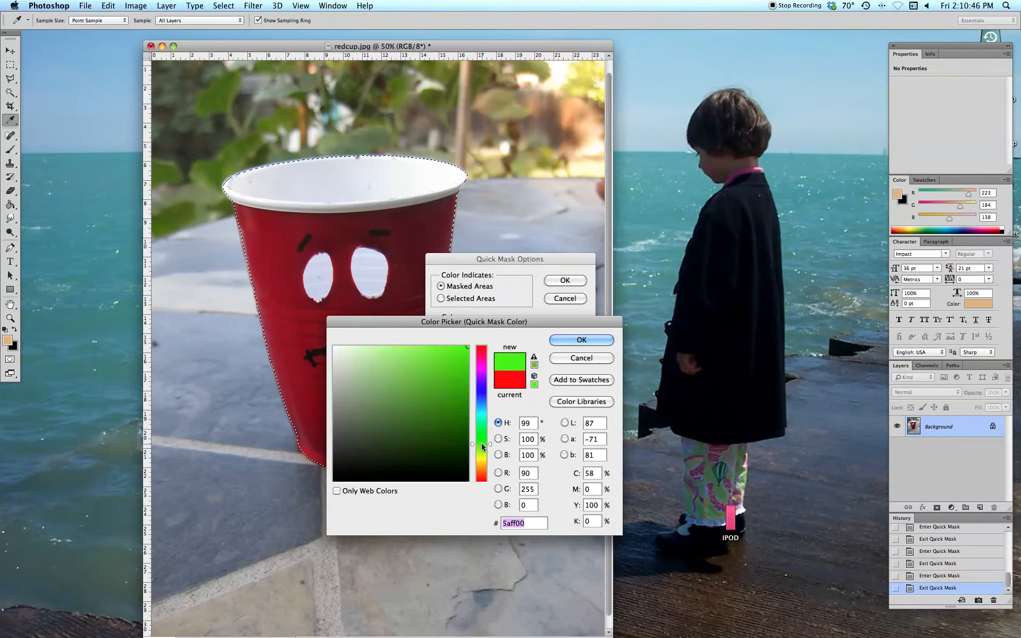
left_click(581, 340)
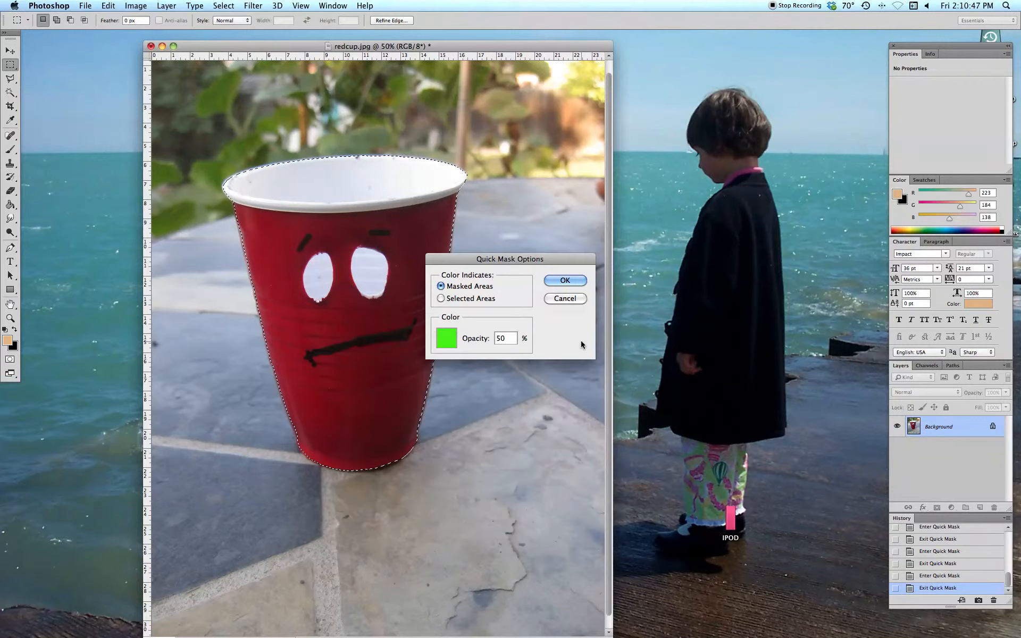
left_click(566, 282)
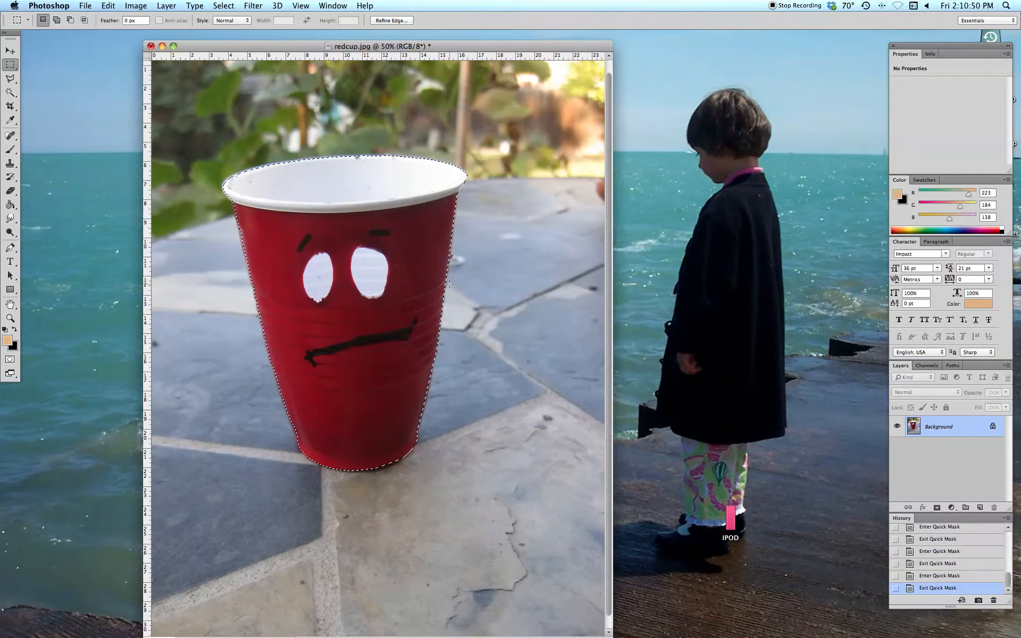
left_click(10, 361)
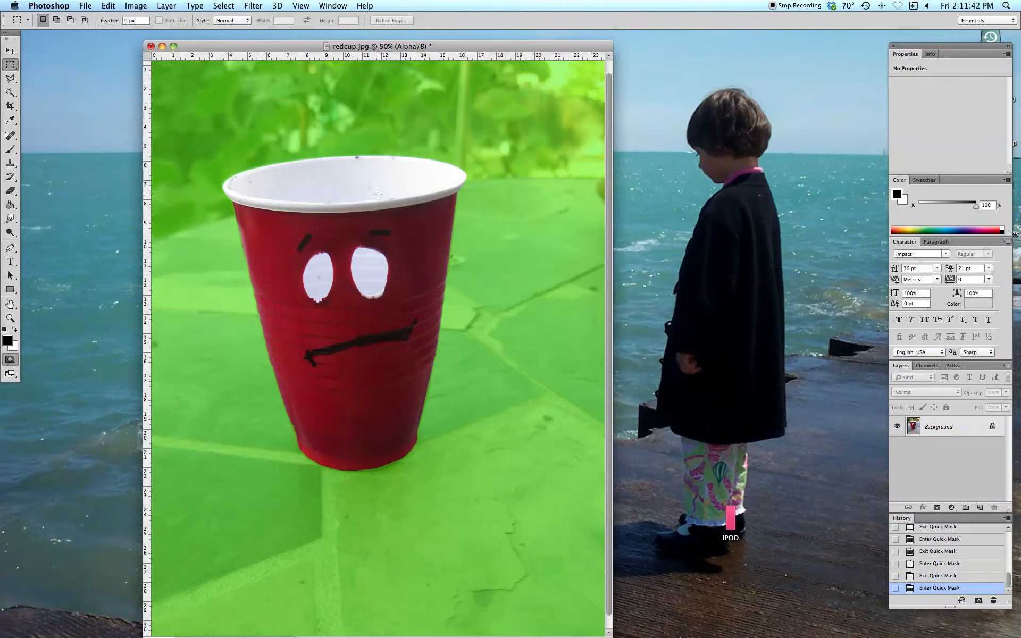
Try to fill the cup's left eye with black in the quick mask using the Paint Bucket without selecting it.
left_click(13, 81)
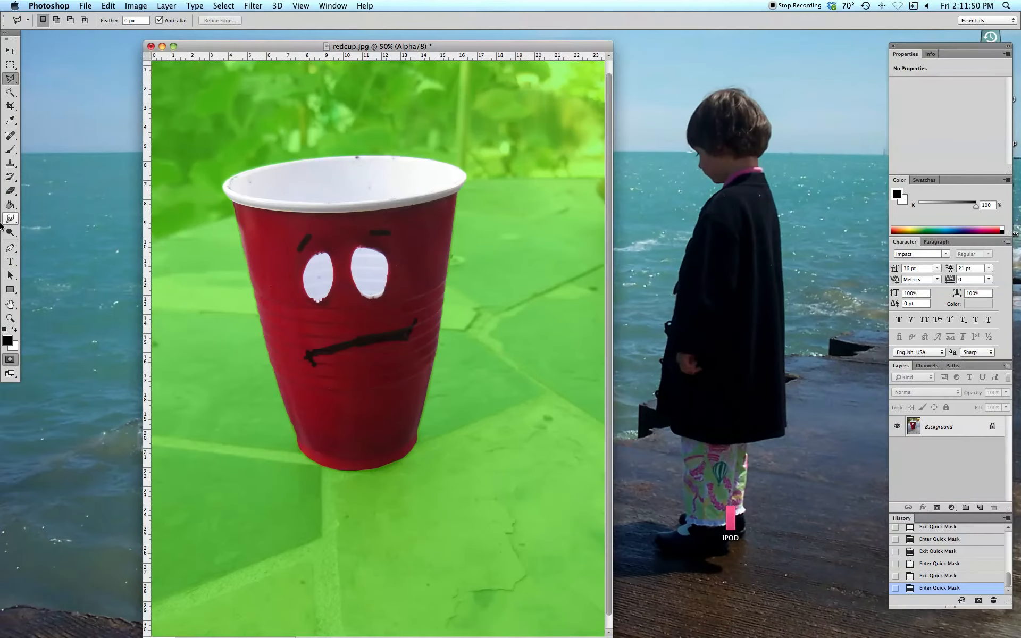
left_click(10, 205)
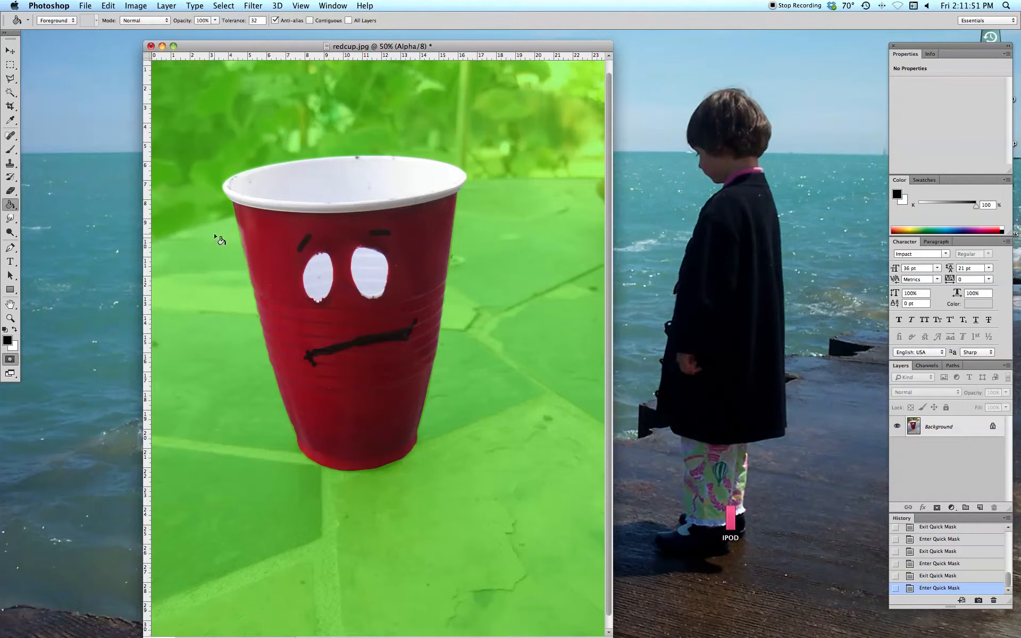
left_click(321, 274)
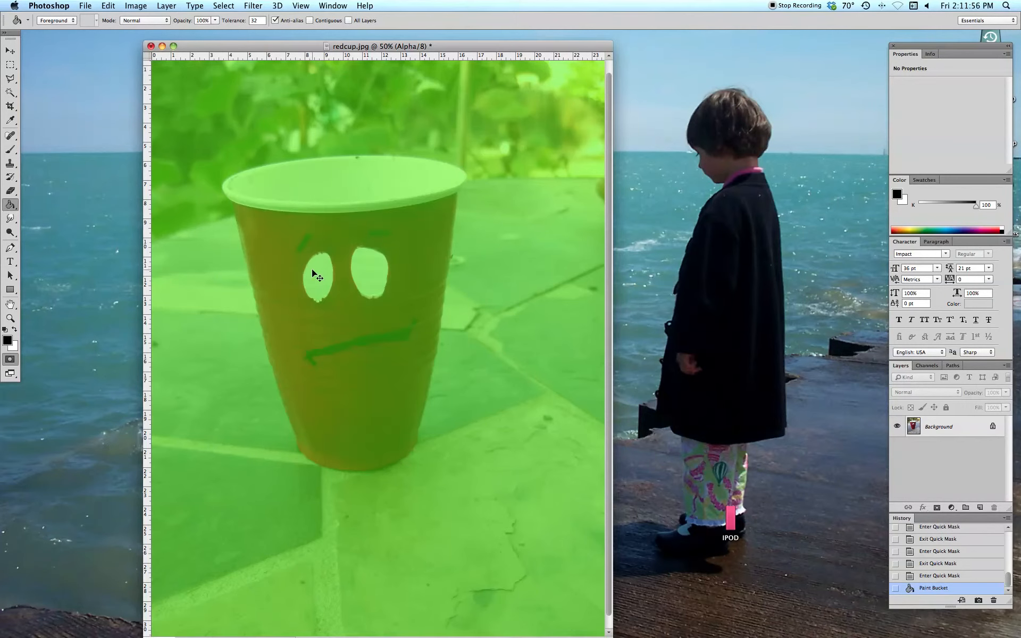
key("super+z")
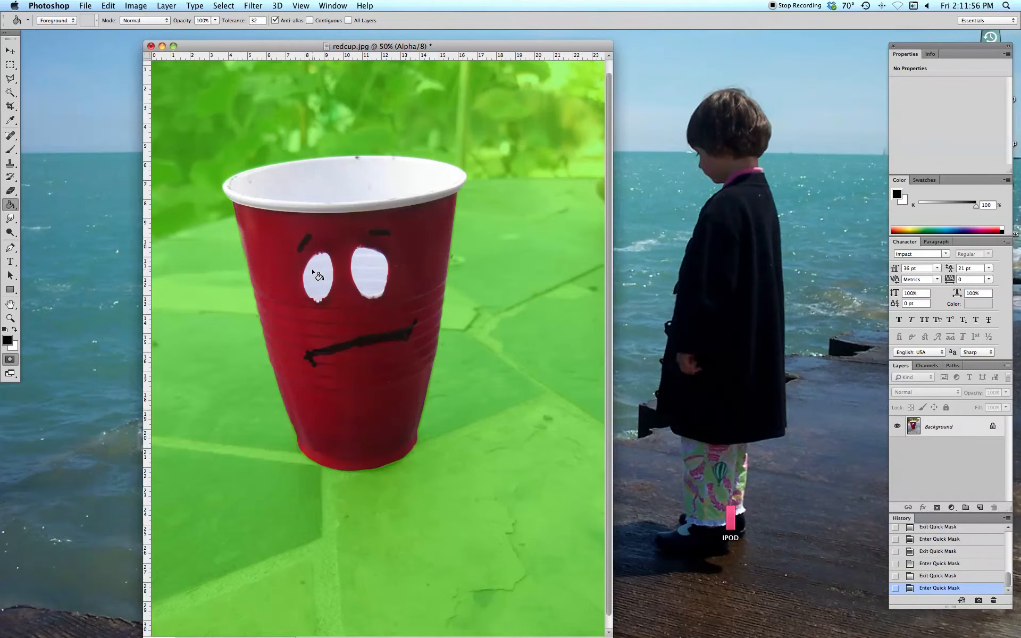
Outline the cup's left eye with the Polygonal Lasso in Quick Mask mode.
left_click(11, 78)
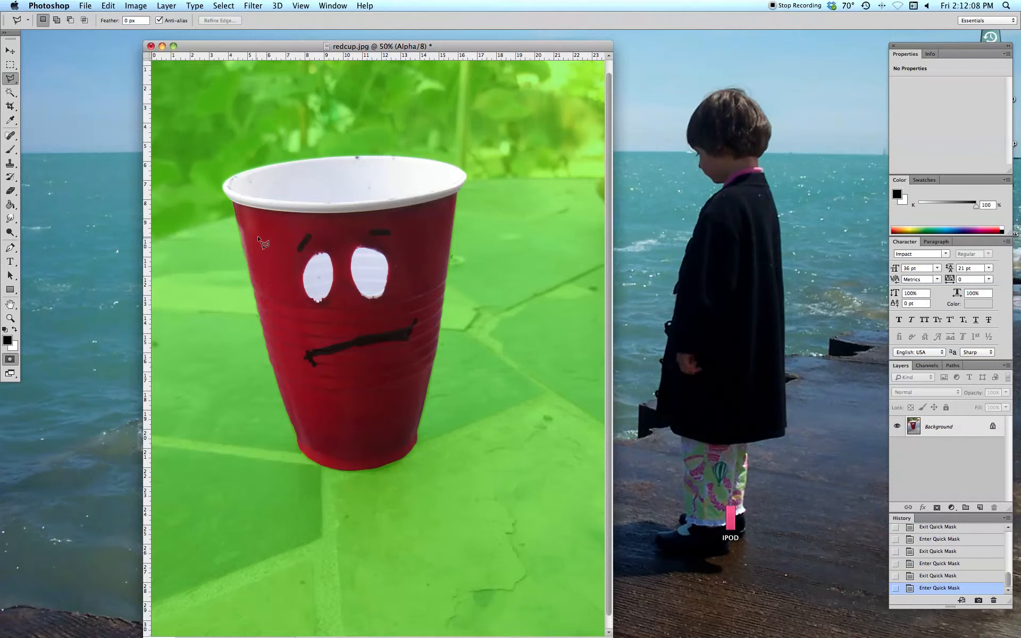
left_click(329, 253)
left_click(333, 258)
left_click(334, 274)
left_click(333, 291)
left_click(326, 299)
left_click(315, 301)
left_click(302, 281)
double_click(305, 266)
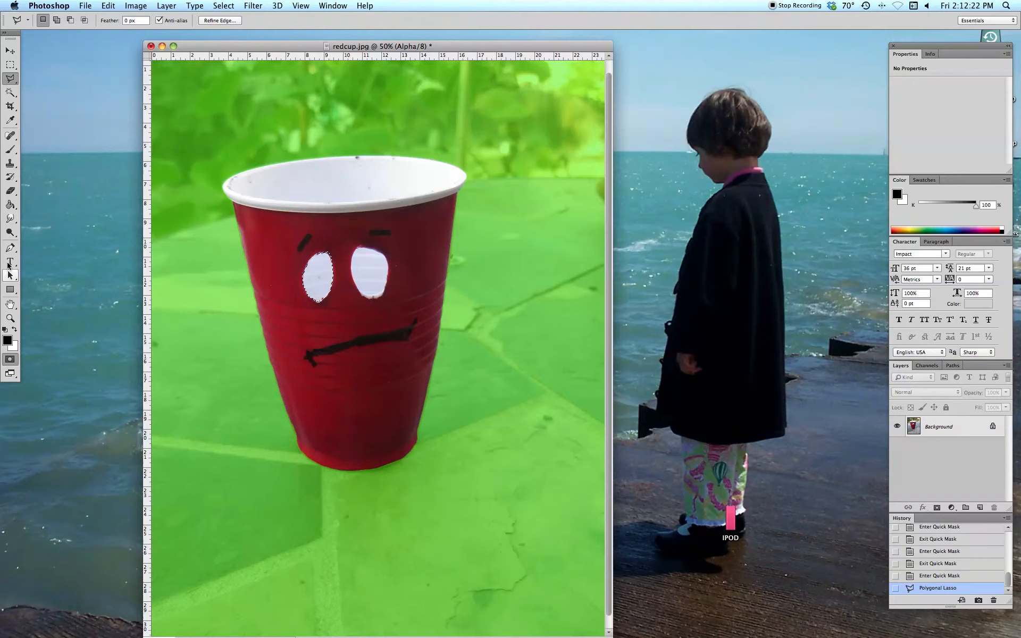
Fill the selected left eye with black using the Paint Bucket to add it to the mask.
left_click(9, 204)
left_click(315, 273)
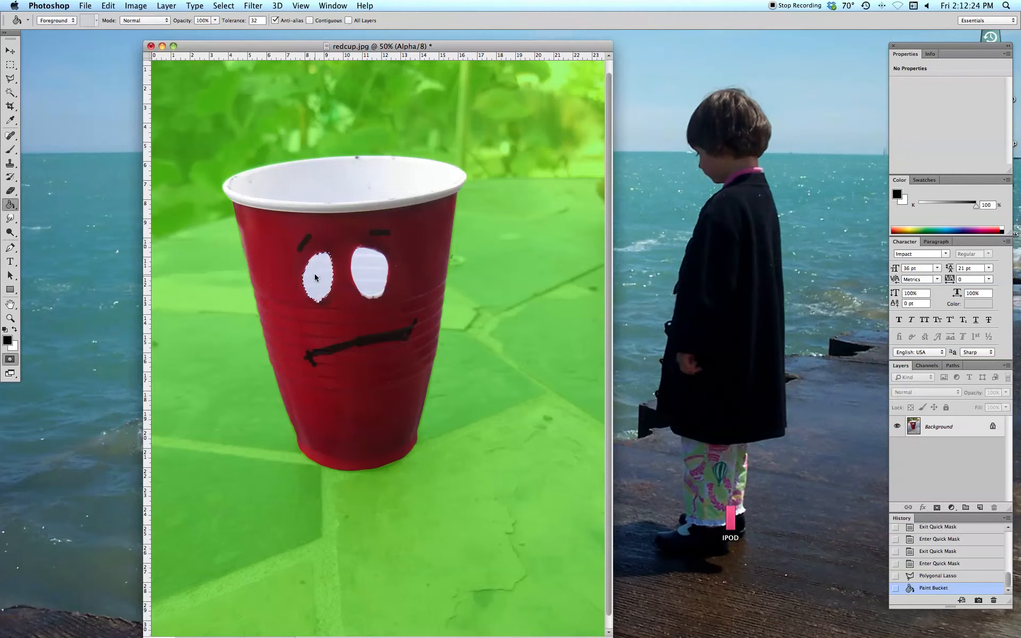
key("ctrl+z")
key("ctrl+z")
key("super+z")
key("super+z")
key("super+z")
key("super+z")
Exit Quick Mask mode to convert the edited mask into a selection, comparing it once with the mask view.
left_click(9, 360)
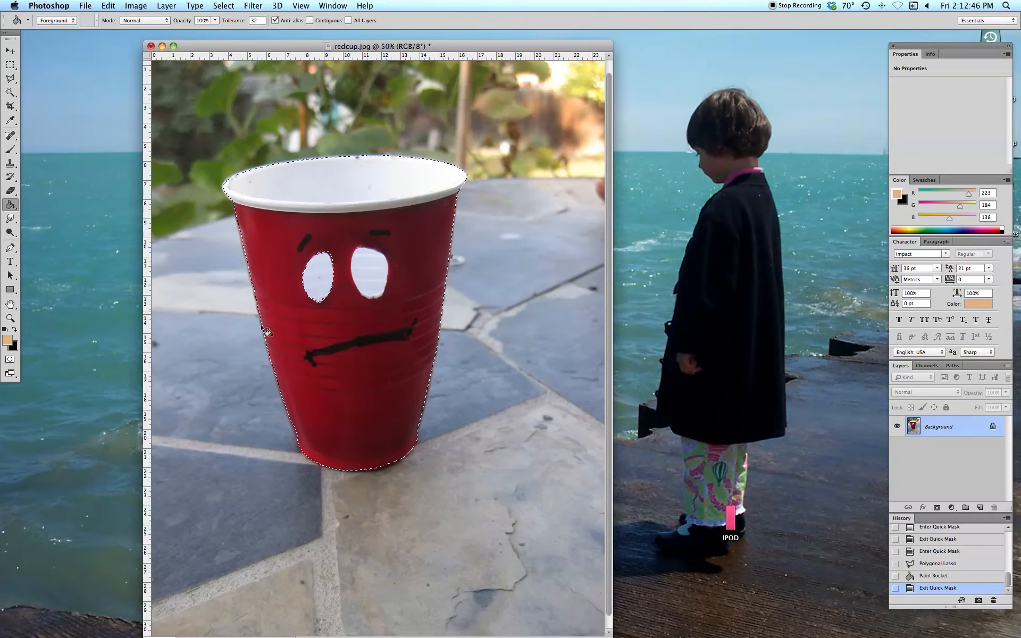
left_click(9, 359)
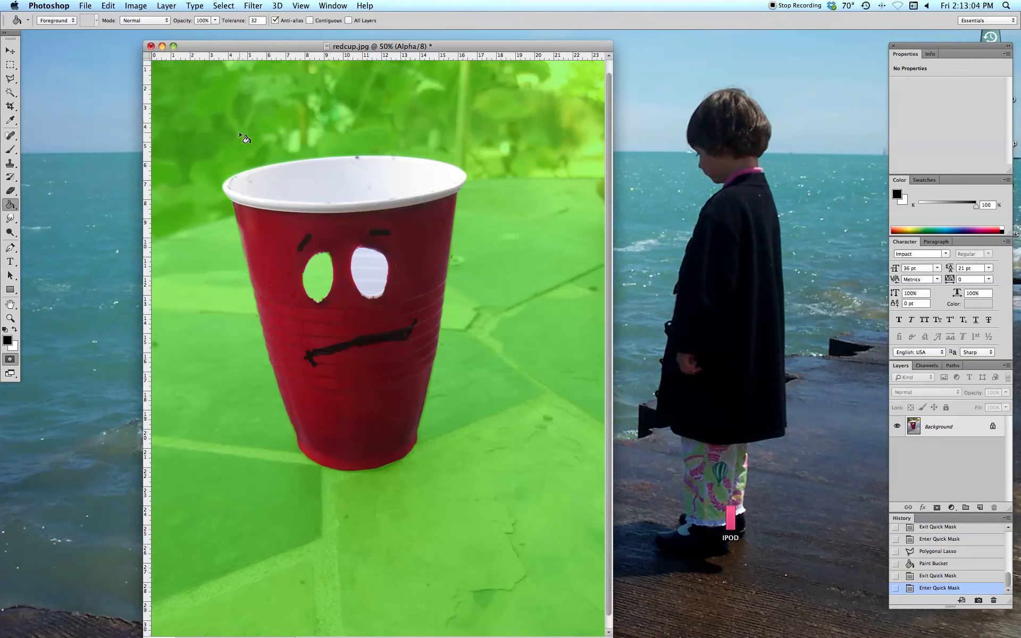
left_click(10, 361)
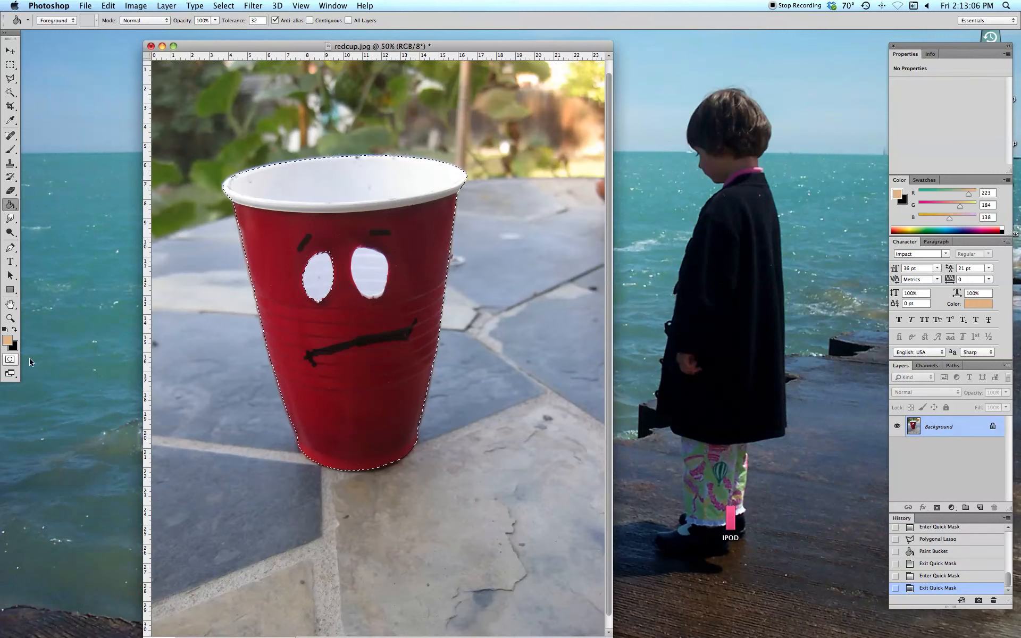